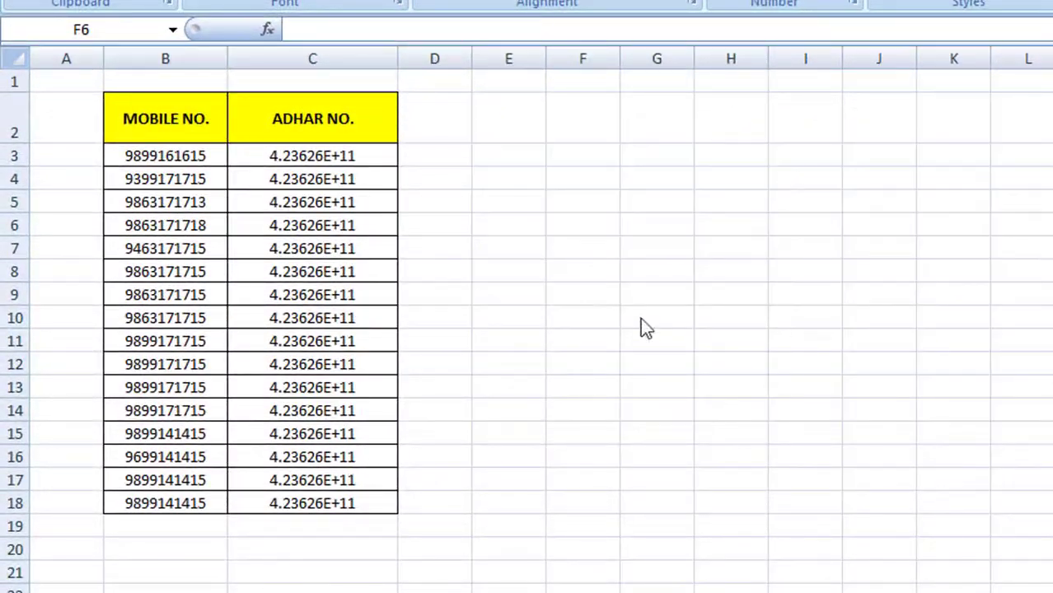
Step: Select the mobile numbers B3:B18 and bring up Format Cells on the Custom category
{"action": "left_click", "coordinate": [165, 158]}
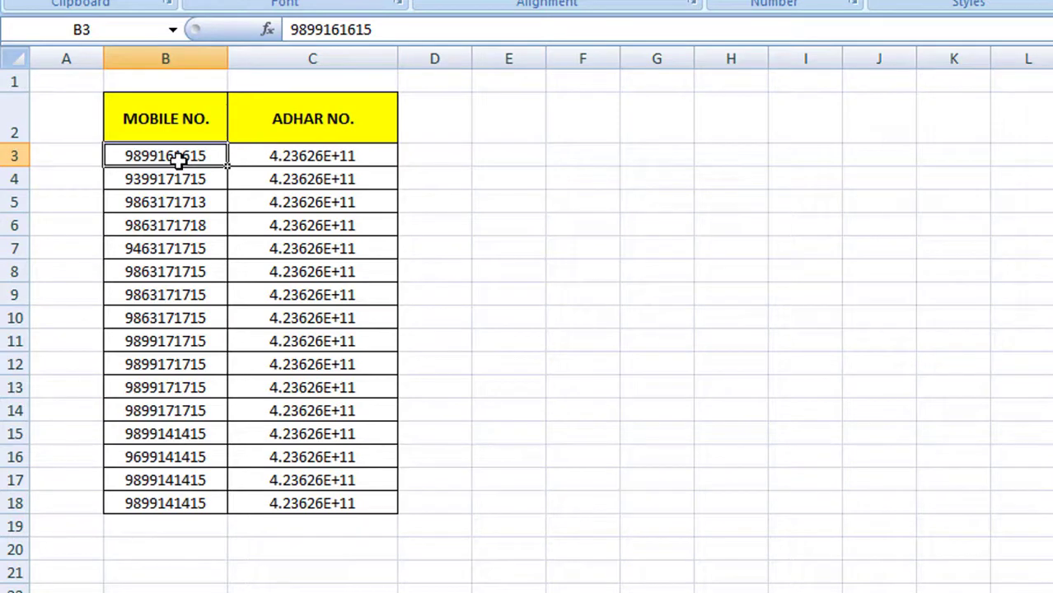
{"action": "key", "text": "ctrl+shift+Down"}
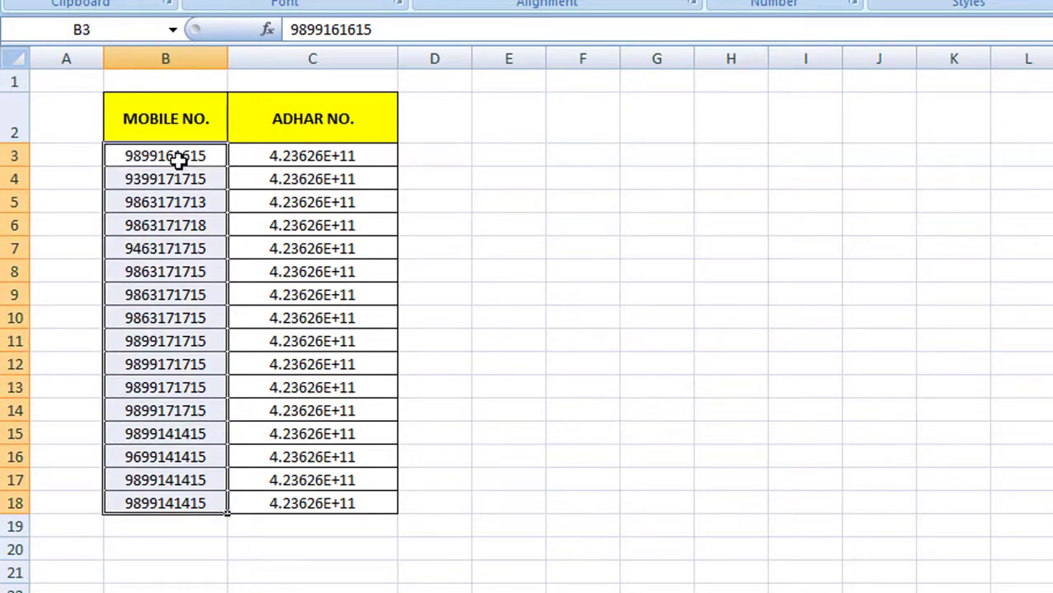
{"action": "right_click", "coordinate": [174, 234]}
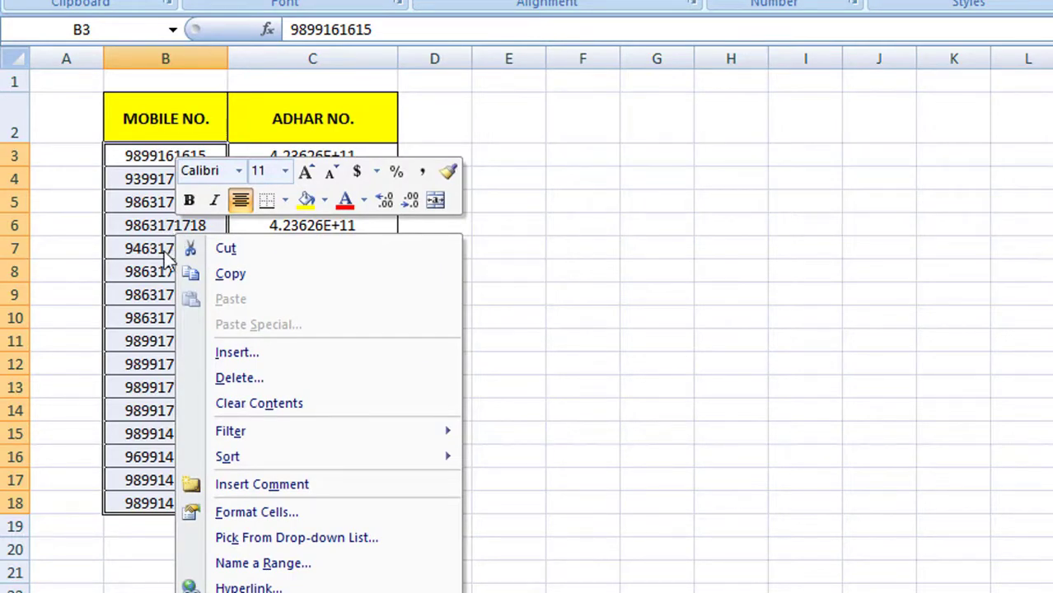
{"action": "left_click", "coordinate": [266, 517]}
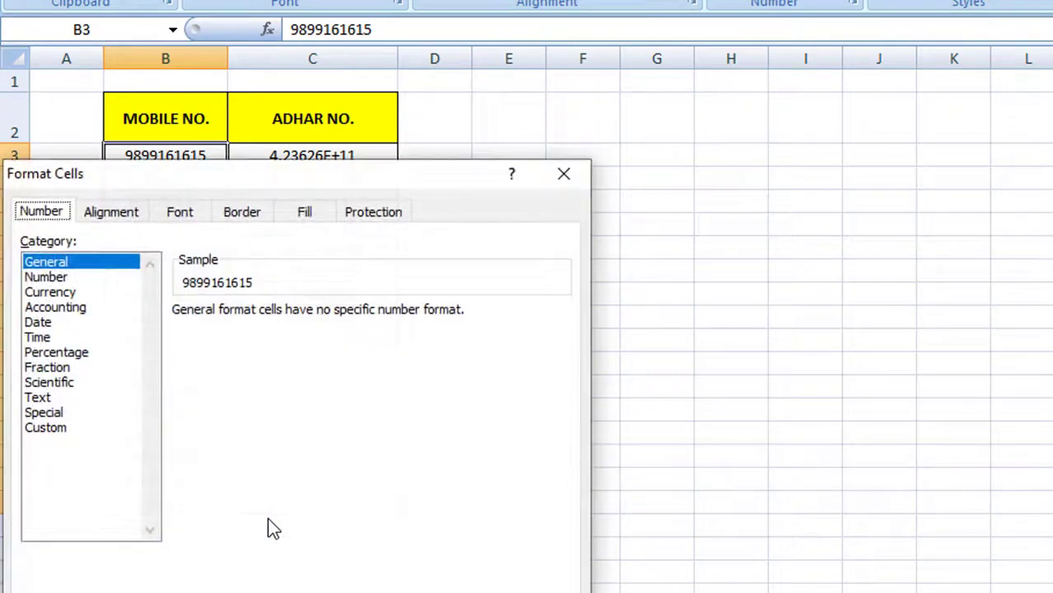
{"action": "mouse_move", "coordinate": [251, 176]}
{"action": "left_mouse_down"}
{"action": "mouse_move", "coordinate": [706, 75]}
{"action": "mouse_move", "coordinate": [691, 75]}
{"action": "left_mouse_up"}
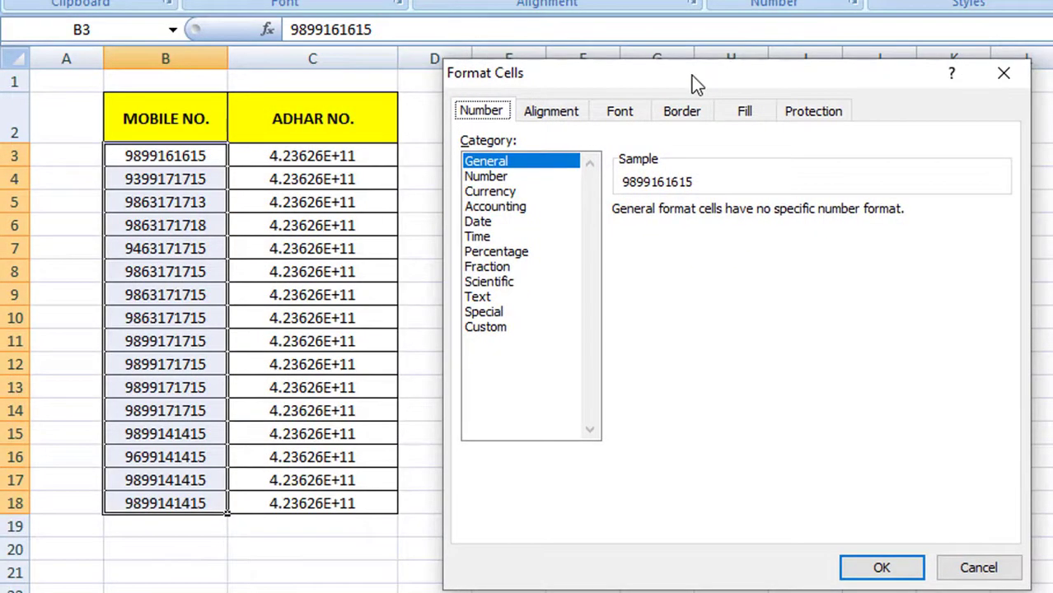
{"action": "left_click", "coordinate": [480, 297]}
{"action": "left_click", "coordinate": [485, 327]}
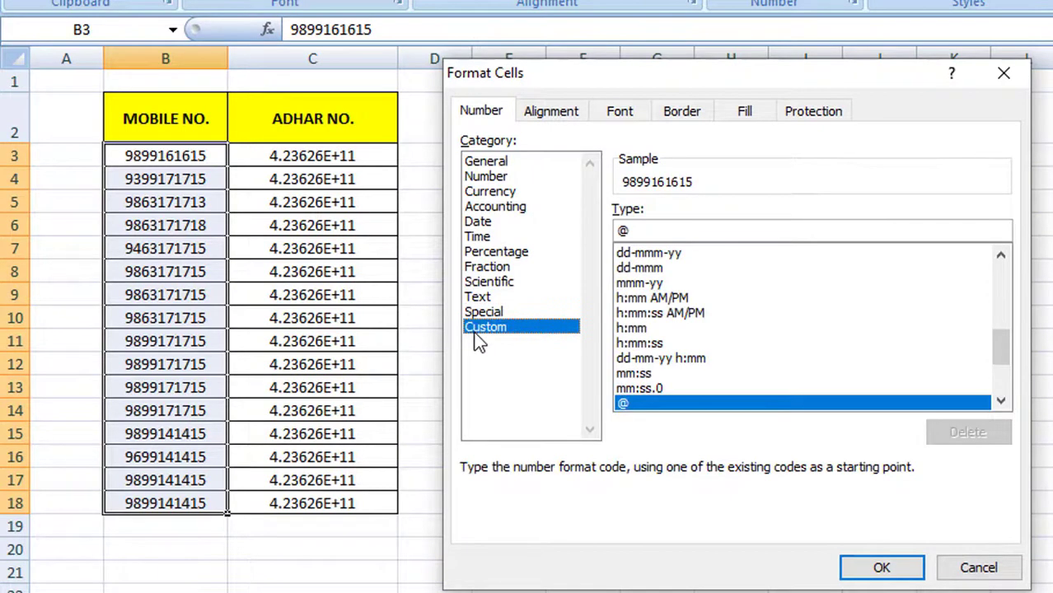
Step: Replace the @ code with the custom format "+91" # and apply it to the mobile numbers
{"action": "left_click", "coordinate": [642, 231]}
{"action": "key", "text": "BackSpace"}
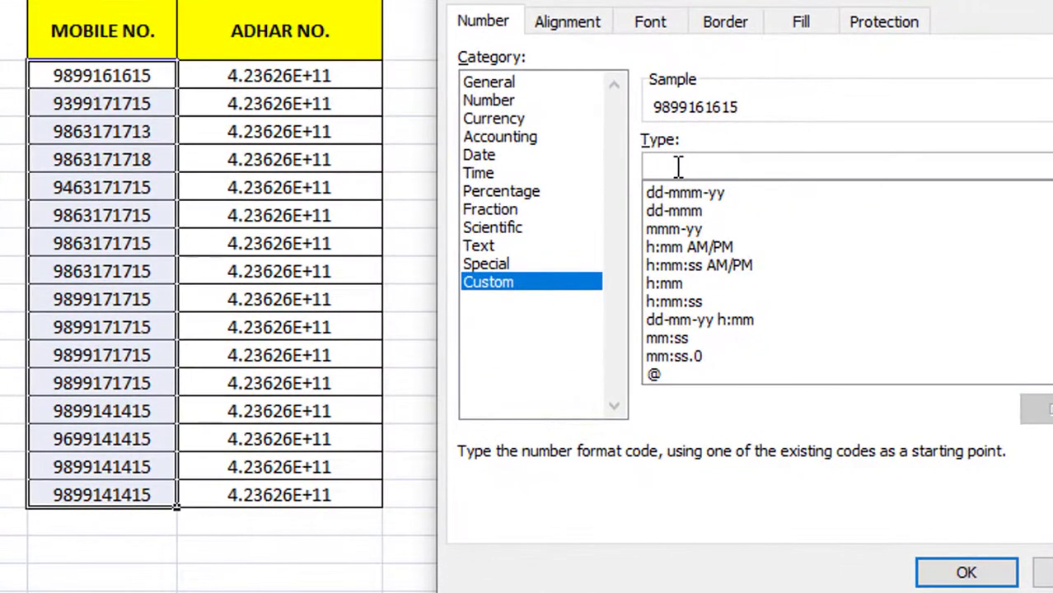
{"action": "type", "text": "\"+91"}
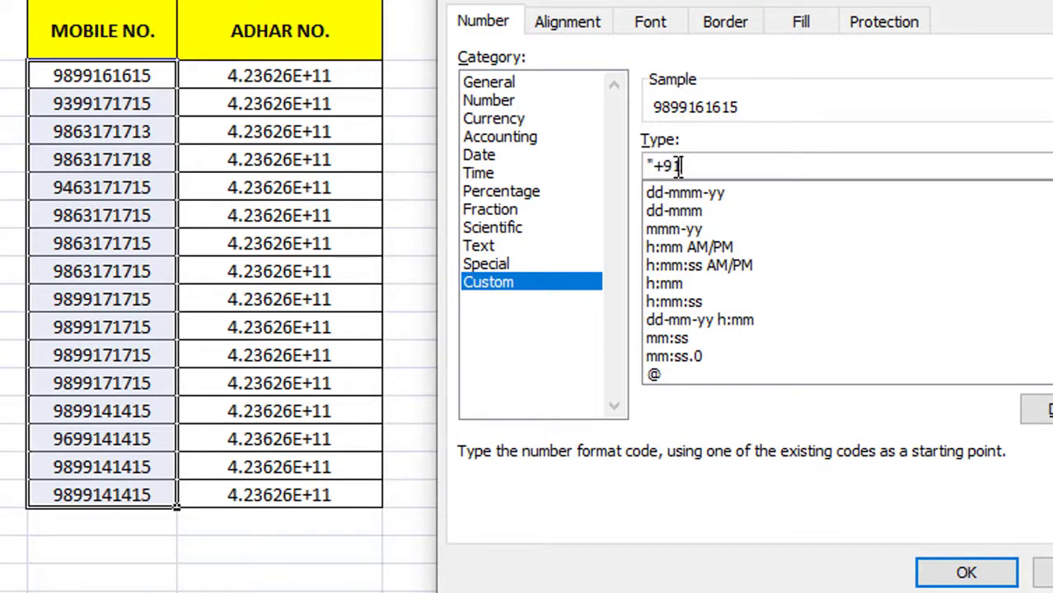
{"action": "type", "text": "\""}
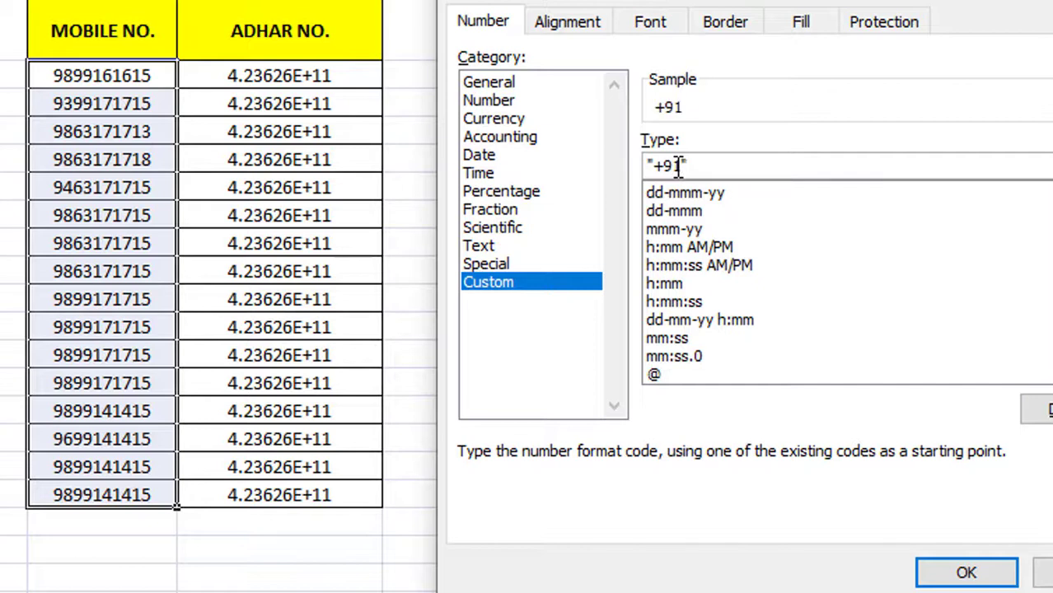
{"action": "type", "text": "#"}
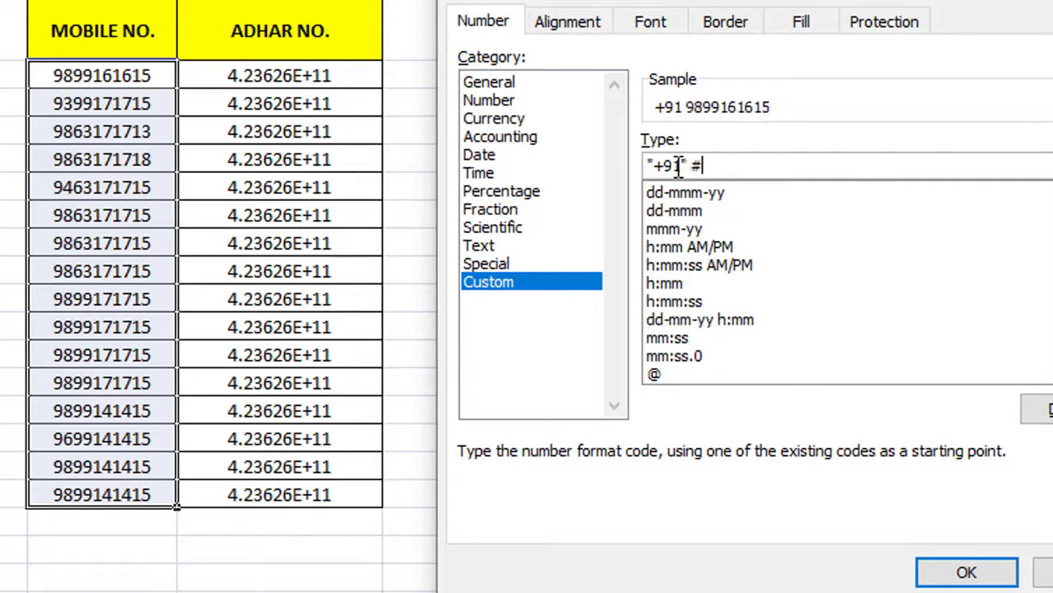
{"action": "left_click", "coordinate": [964, 574]}
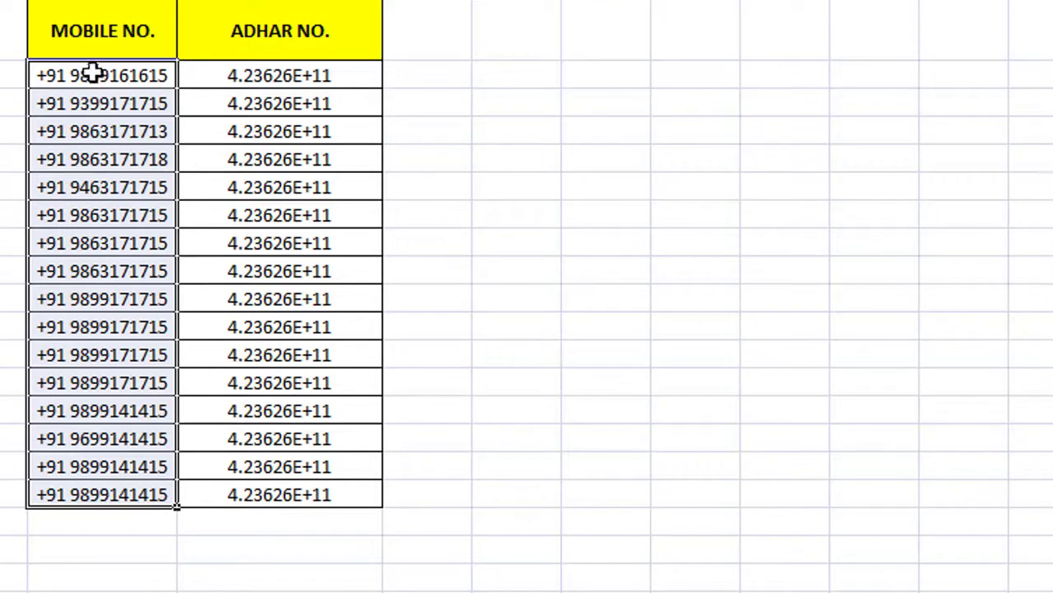
{"action": "left_click", "coordinate": [294, 72]}
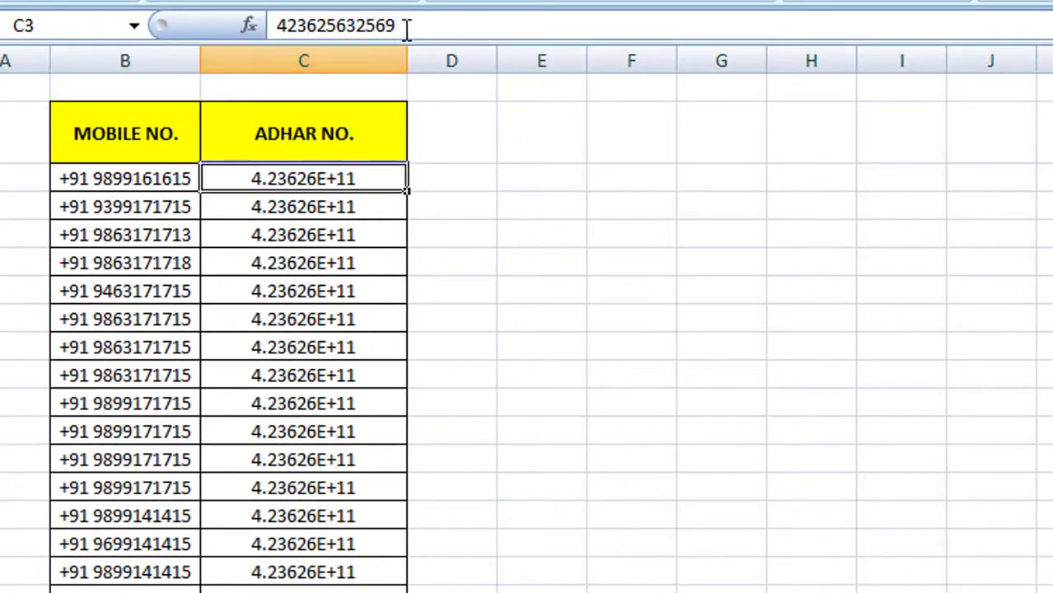
{"action": "left_click_drag", "start_coordinate": [415, 25], "coordinate": [261, 28]}
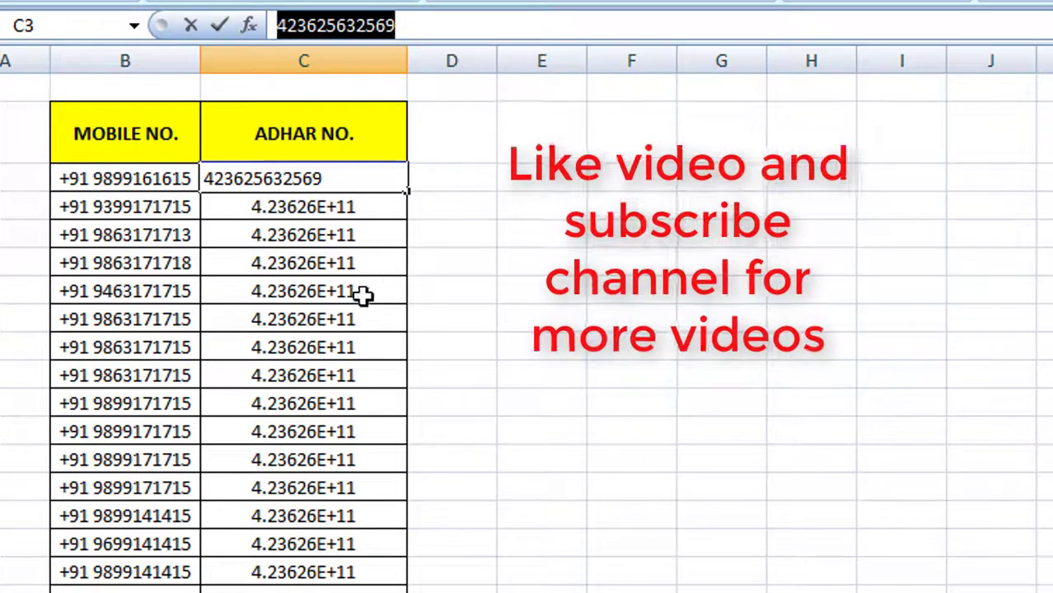
{"action": "key", "text": "Escape"}
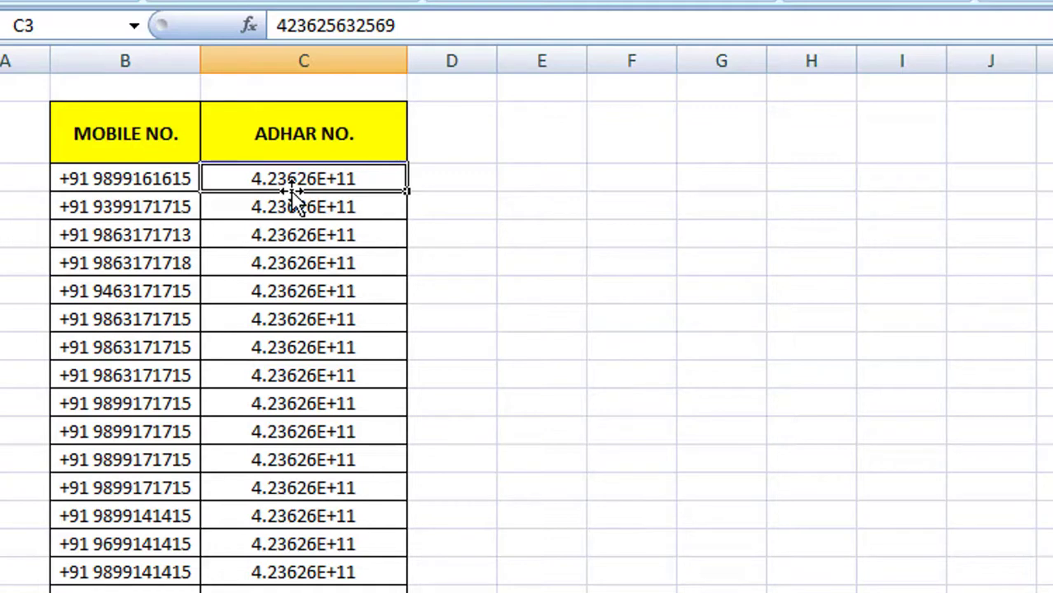
{"action": "key", "text": "ctrl+shift+Down"}
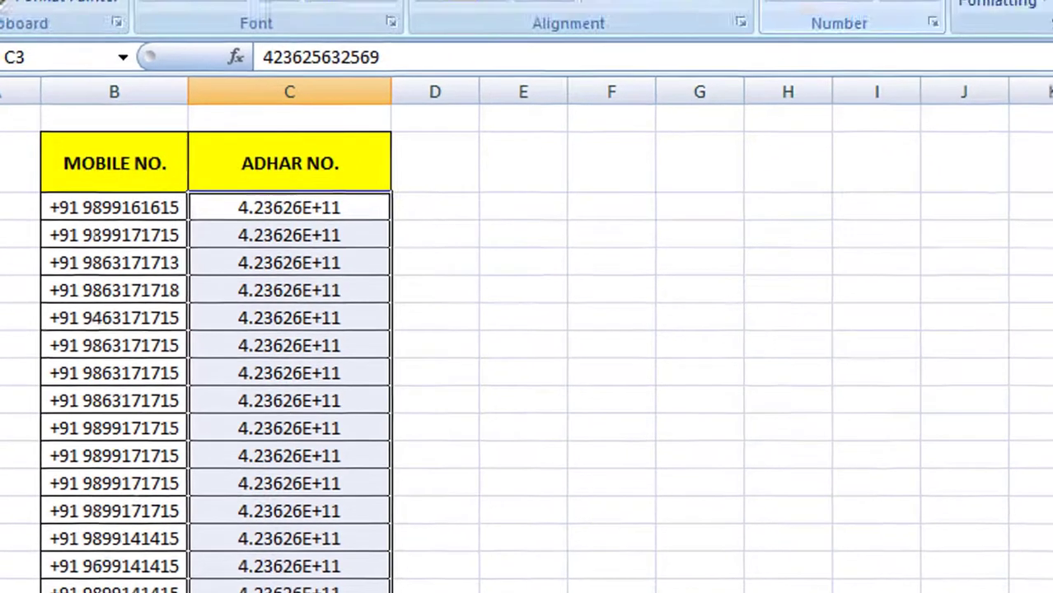
Step: Format the Aadhar column as Number with zero decimal places to show full 12-digit values
{"action": "left_click", "coordinate": [869, 24]}
{"action": "left_click", "coordinate": [814, 134]}
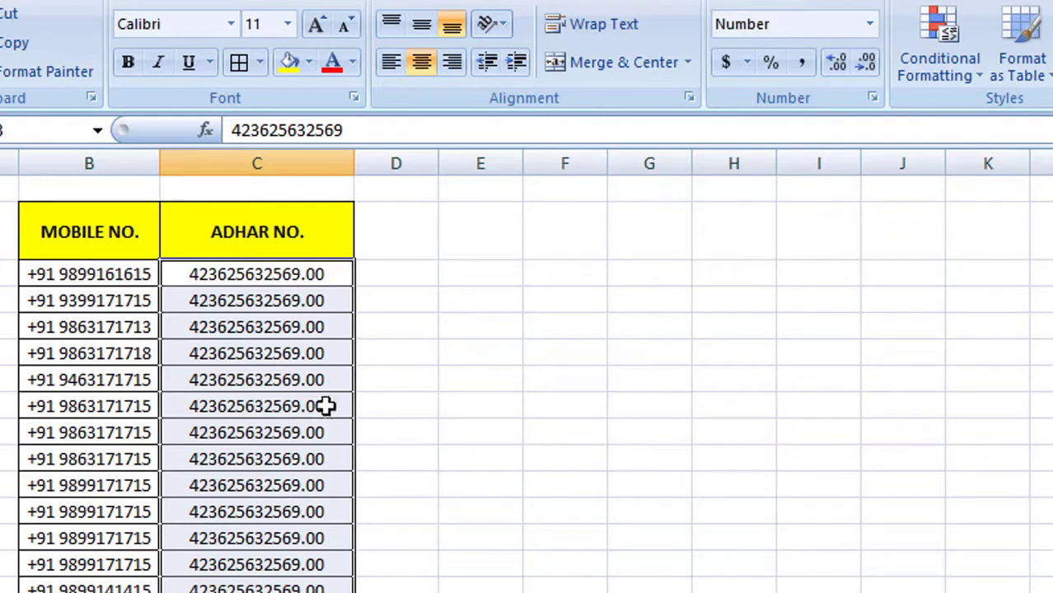
{"action": "left_click", "coordinate": [867, 66]}
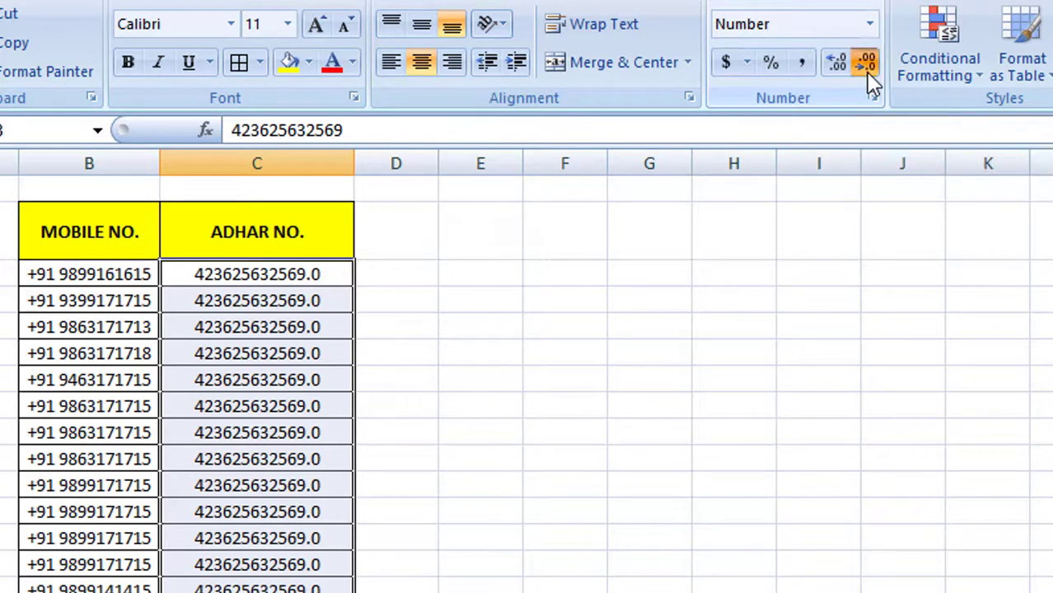
{"action": "left_click", "coordinate": [867, 66]}
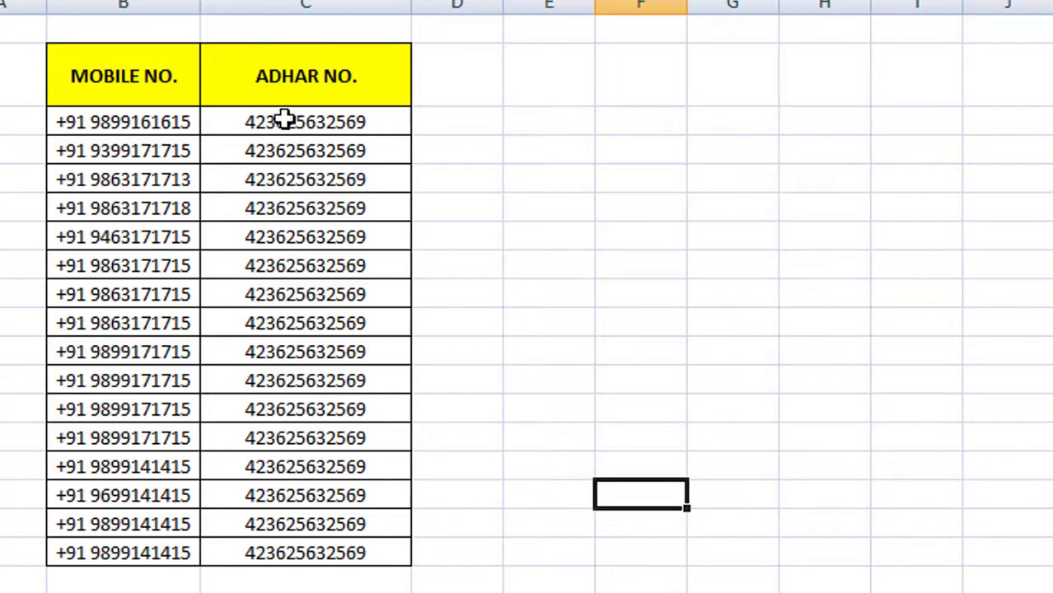
Step: Select all Aadhar numbers and bring up Format Cells on the Custom category
{"action": "left_click", "coordinate": [280, 128]}
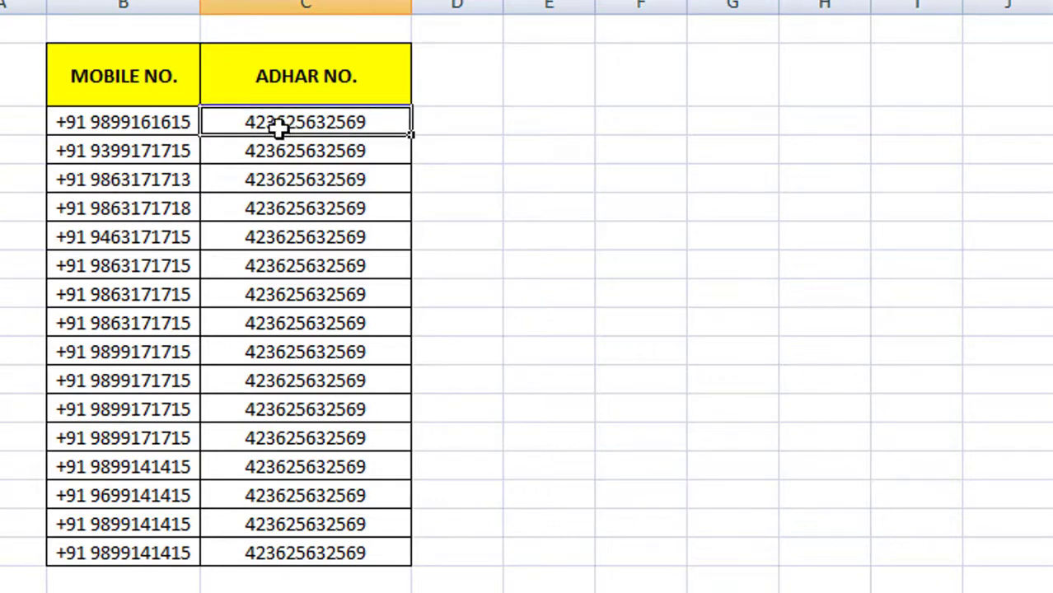
{"action": "key", "text": "ctrl+shift+Down"}
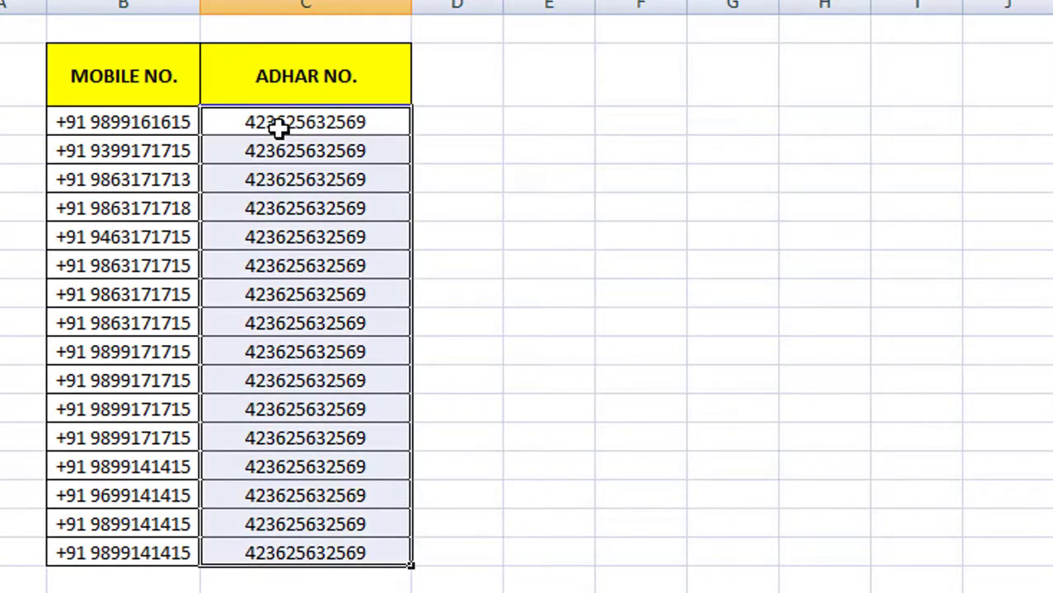
{"action": "right_click", "coordinate": [282, 233]}
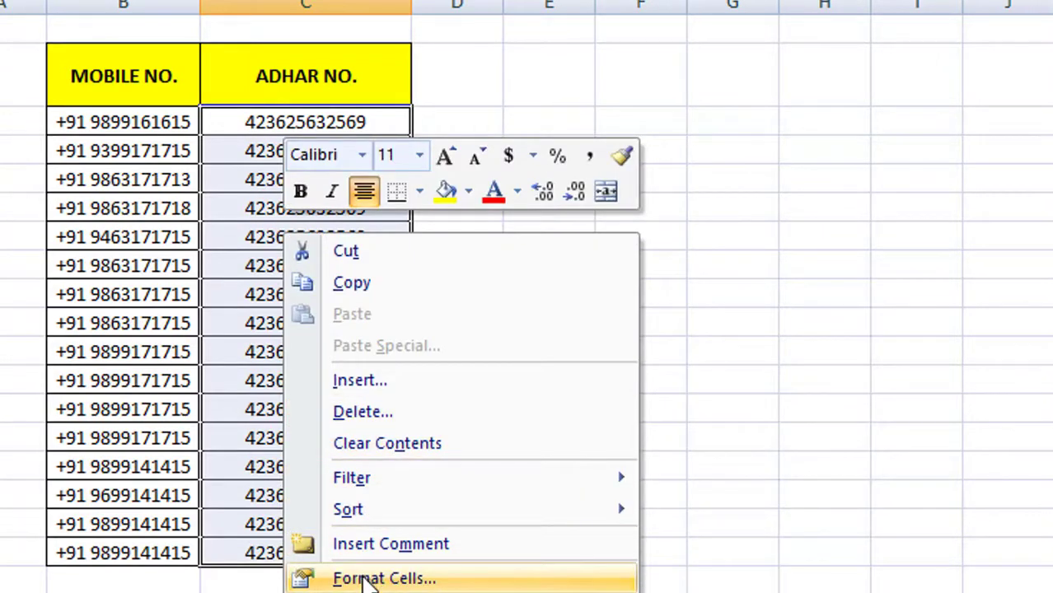
{"action": "left_click", "coordinate": [364, 582]}
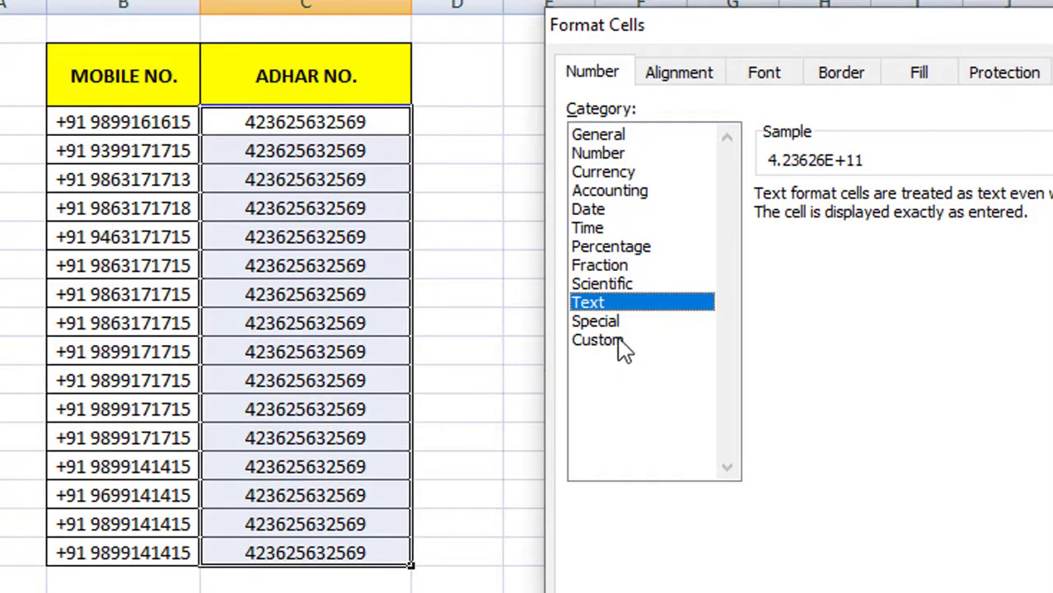
{"action": "left_click", "coordinate": [602, 346]}
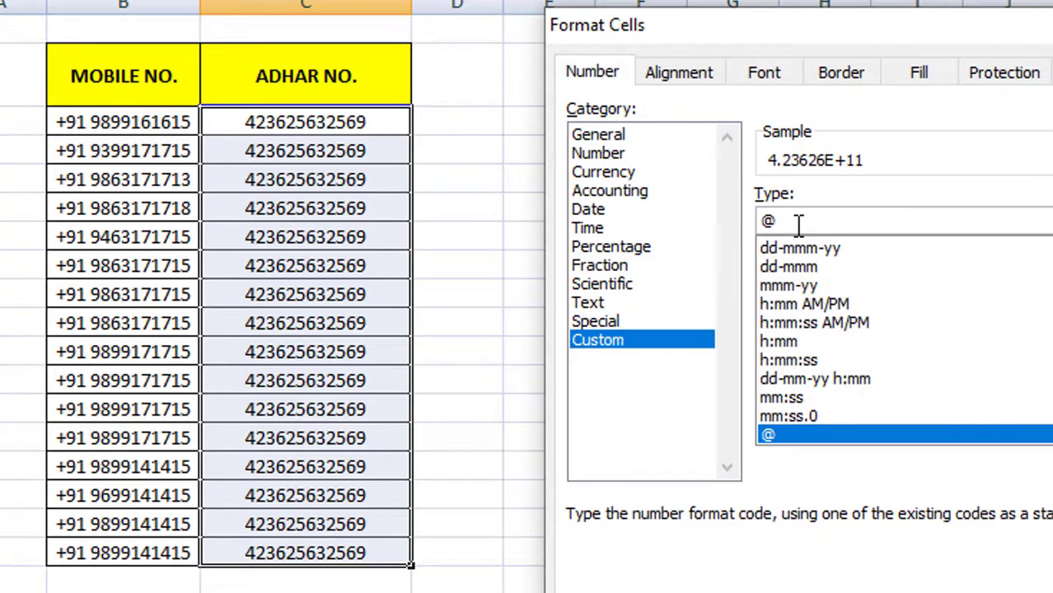
Step: Apply the custom type #### #### #### to group the Aadhar numbers 4-4-4
{"action": "key", "text": "BackSpace"}
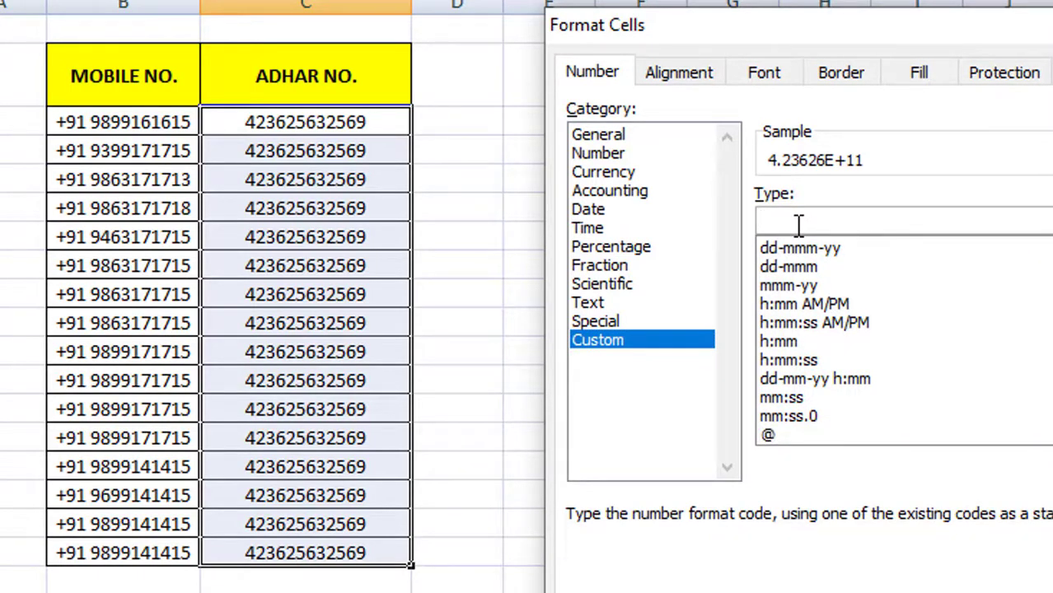
{"action": "type", "text": "##"}
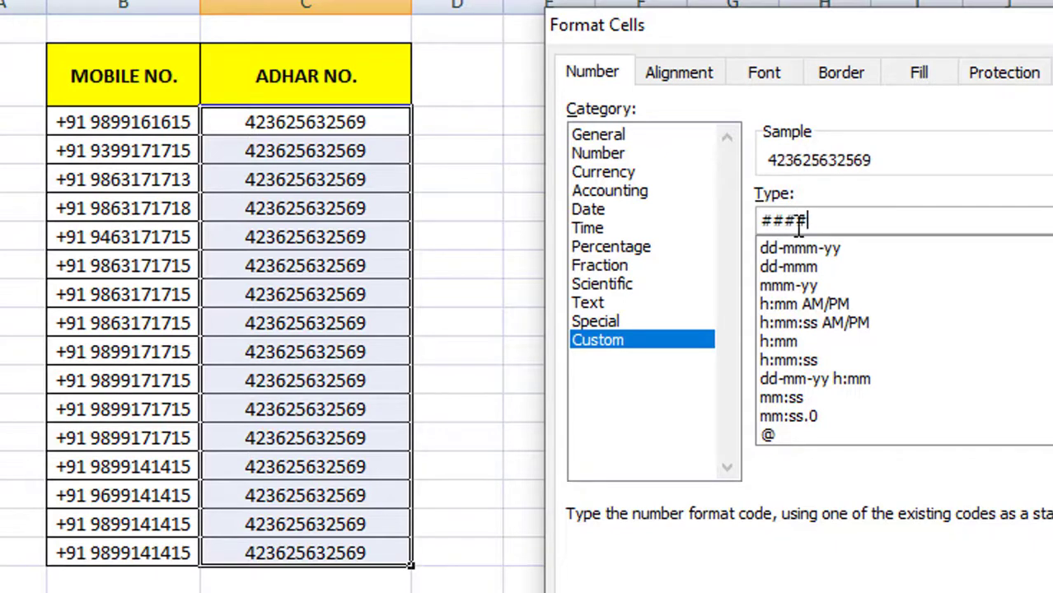
{"action": "type", "text": "#"}
{"action": "type", "text": "# ##"}
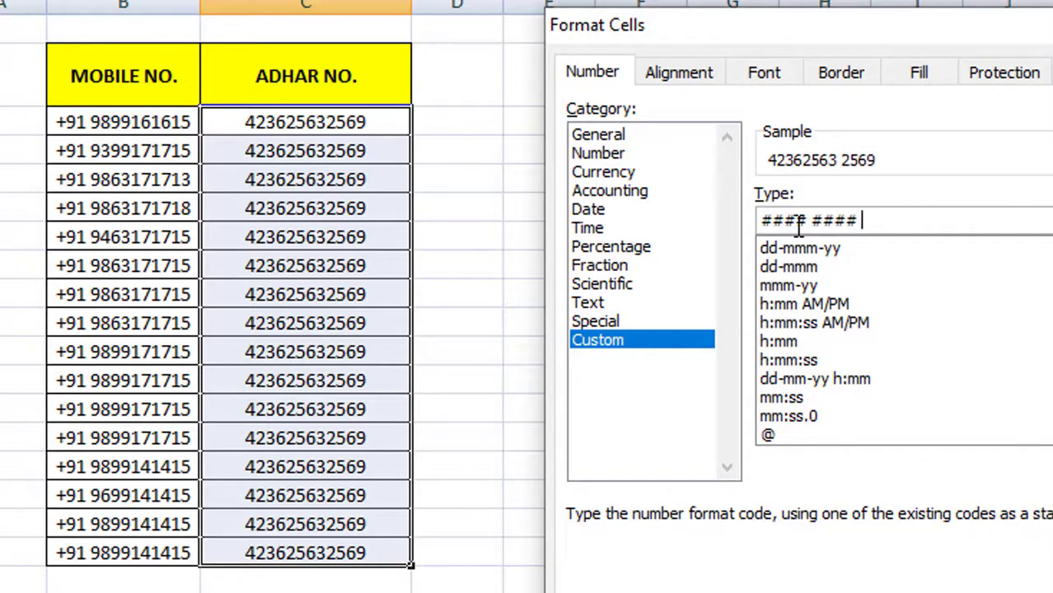
{"action": "type", "text": "## "}
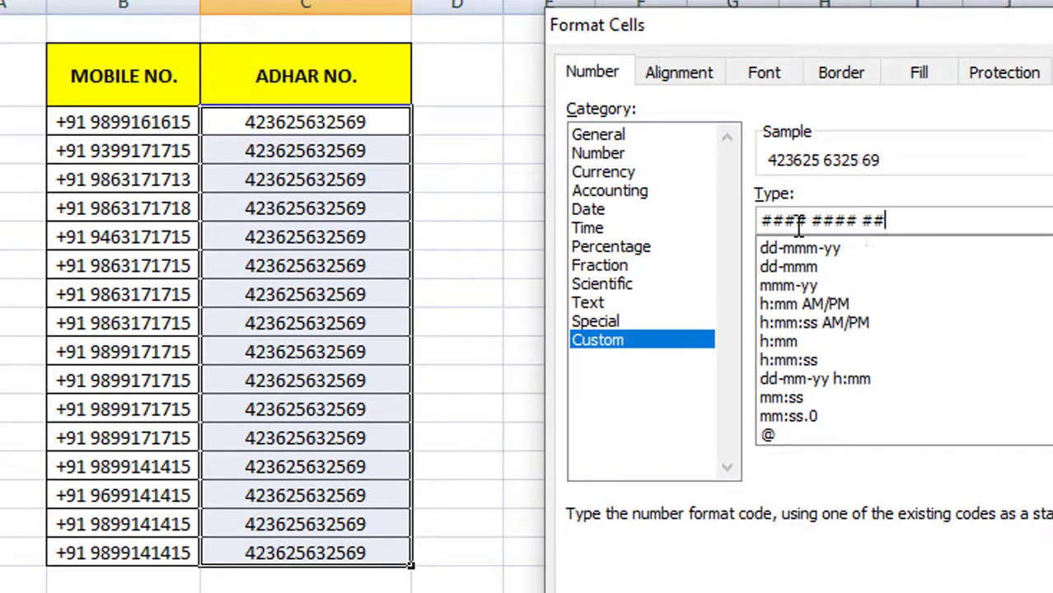
{"action": "type", "text": "##"}
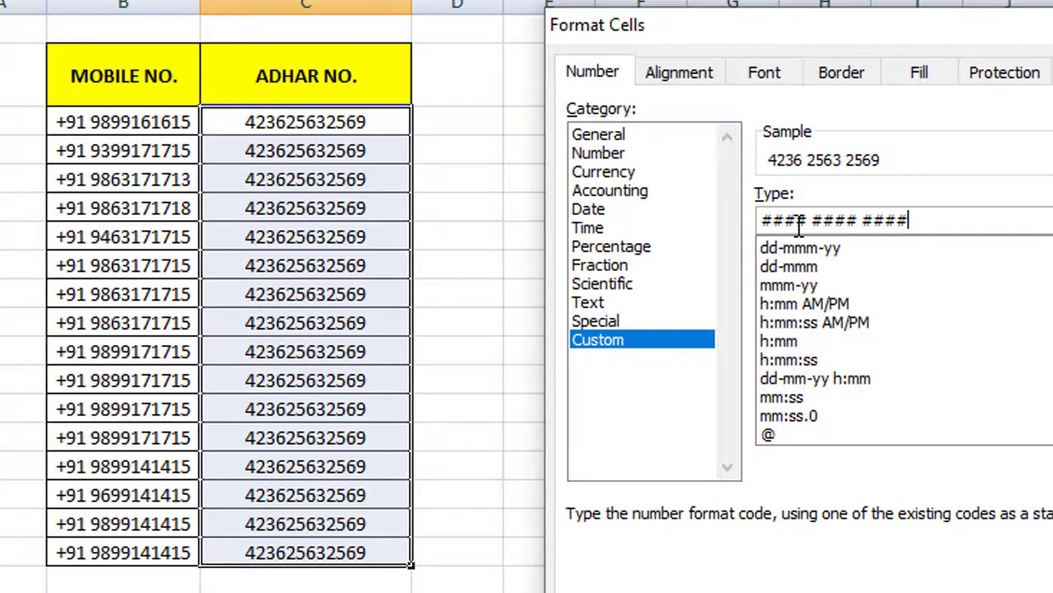
{"action": "key", "text": "Return"}
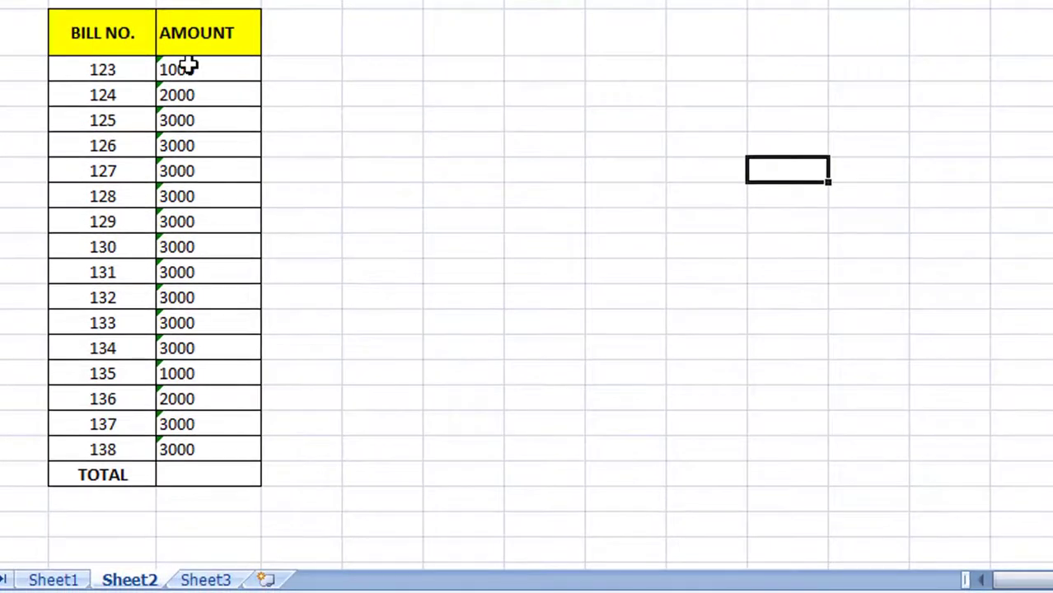
Step: Attempt a SUM over the text AMOUNT values on Sheet2, cancel it, and deselect the column
{"action": "left_click_drag", "start_coordinate": [189, 70], "coordinate": [177, 476]}
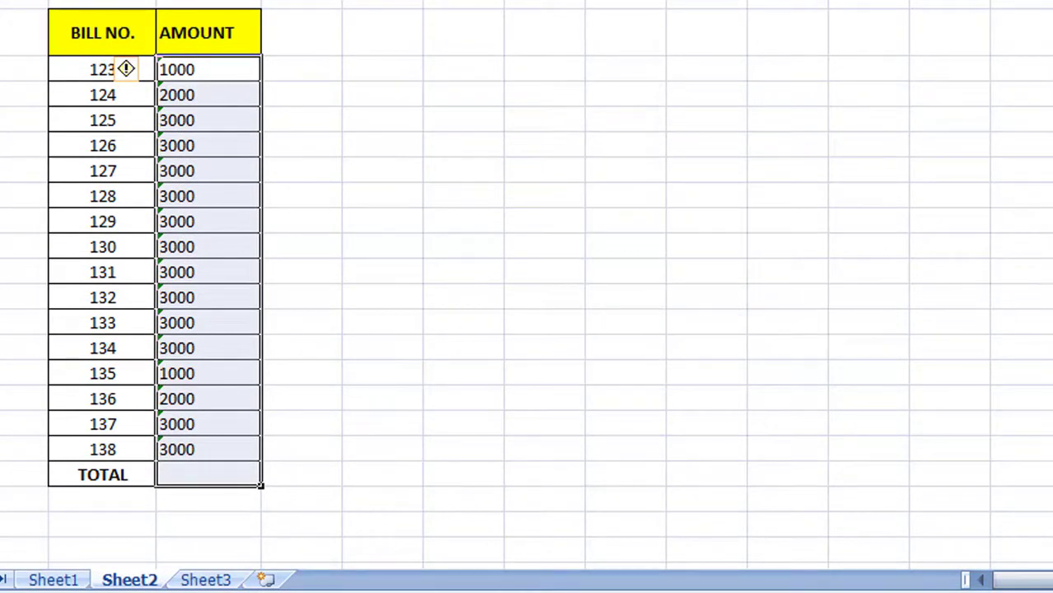
{"action": "type", "text": "=SUM("}
{"action": "key", "text": "Left"}
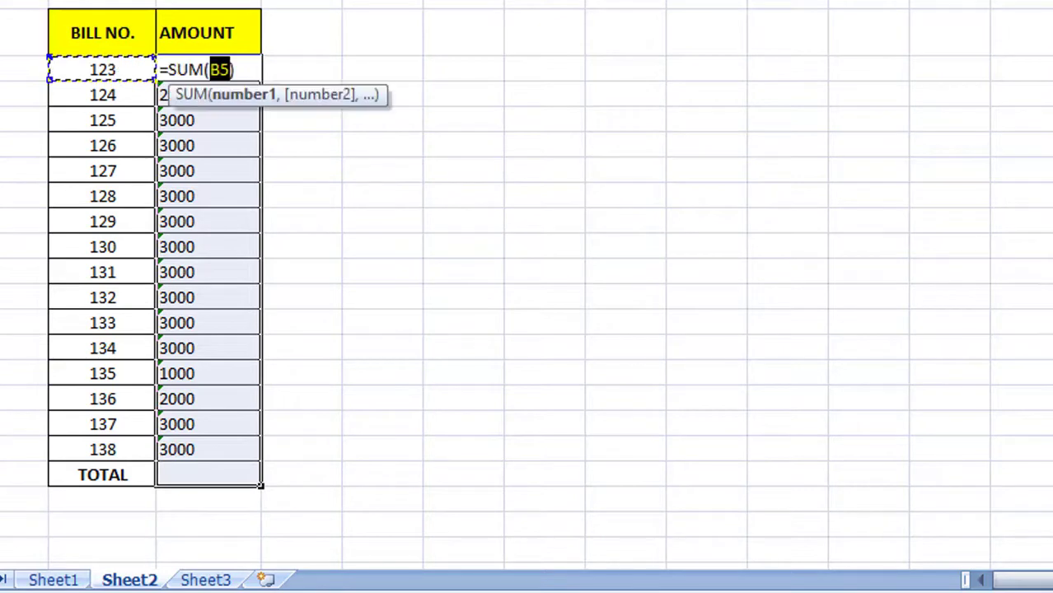
{"action": "type", "text": ")"}
{"action": "key", "text": "Escape"}
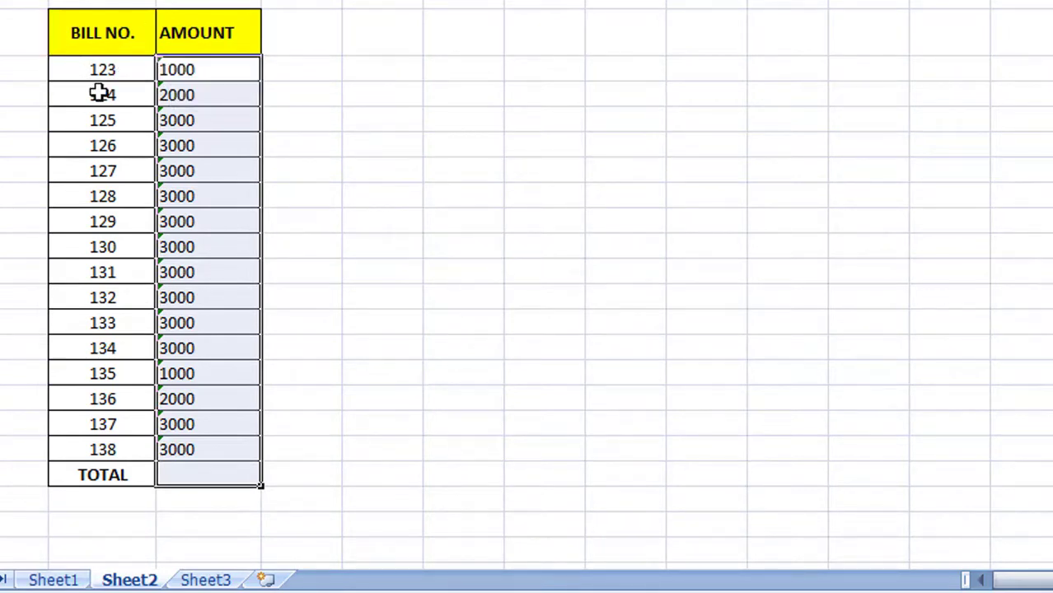
{"action": "left_click", "coordinate": [218, 75]}
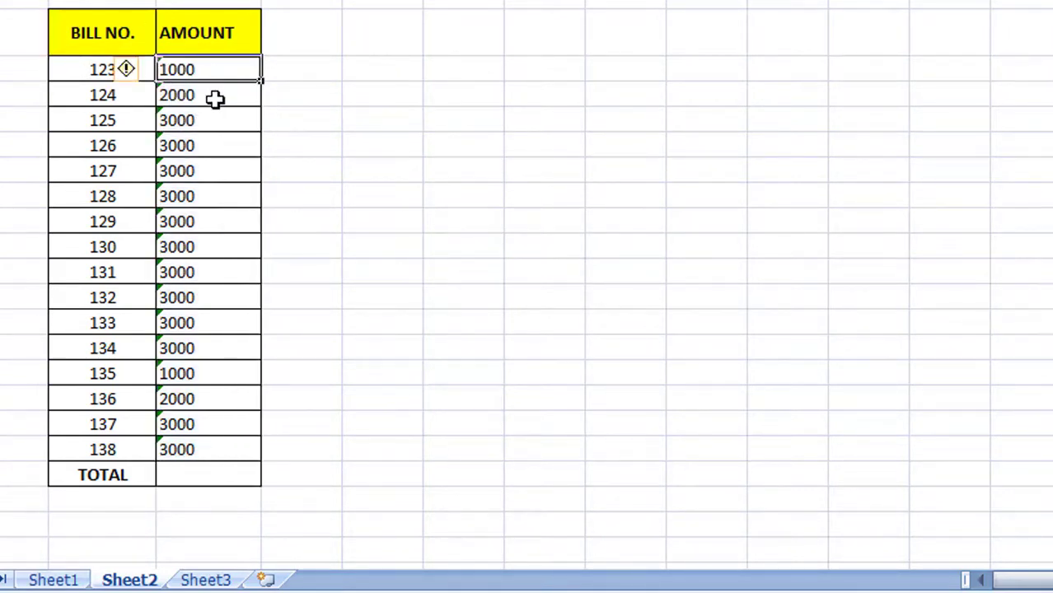
{"action": "left_click", "coordinate": [389, 136]}
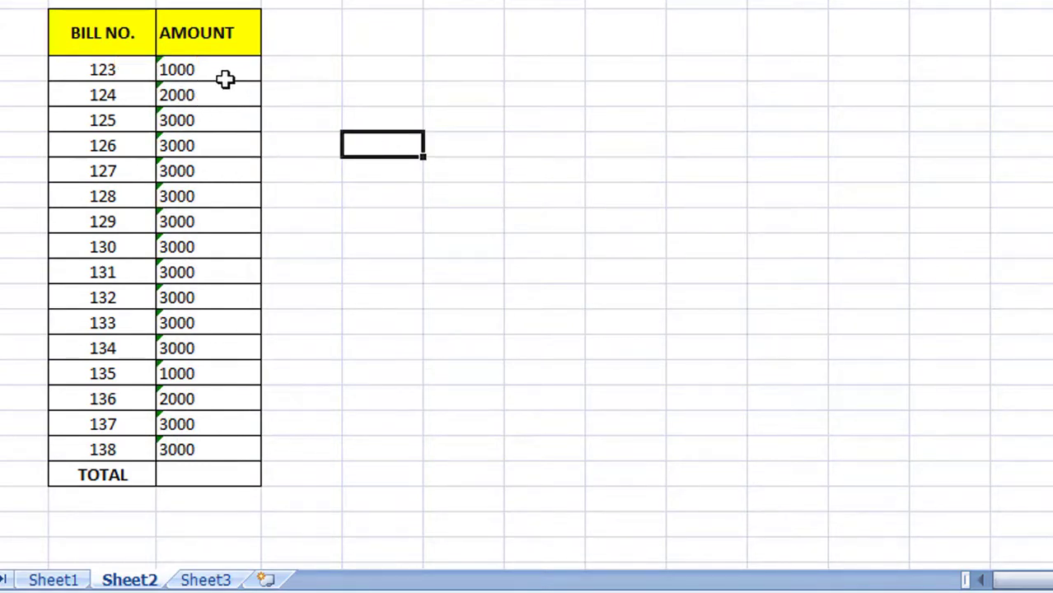
{"action": "left_click", "coordinate": [206, 72]}
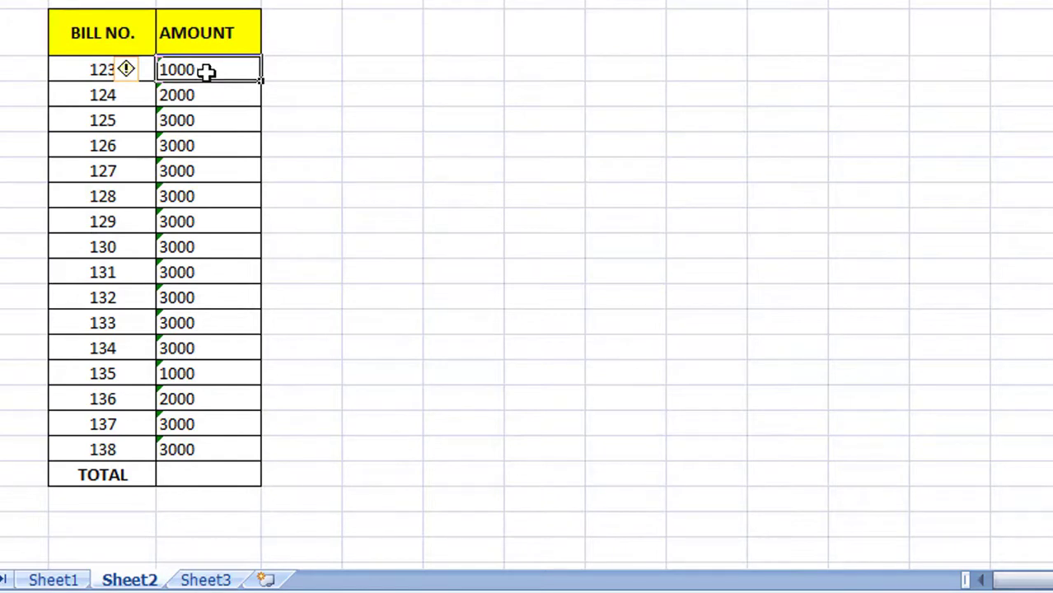
{"action": "left_click_drag", "start_coordinate": [206, 72], "coordinate": [206, 464]}
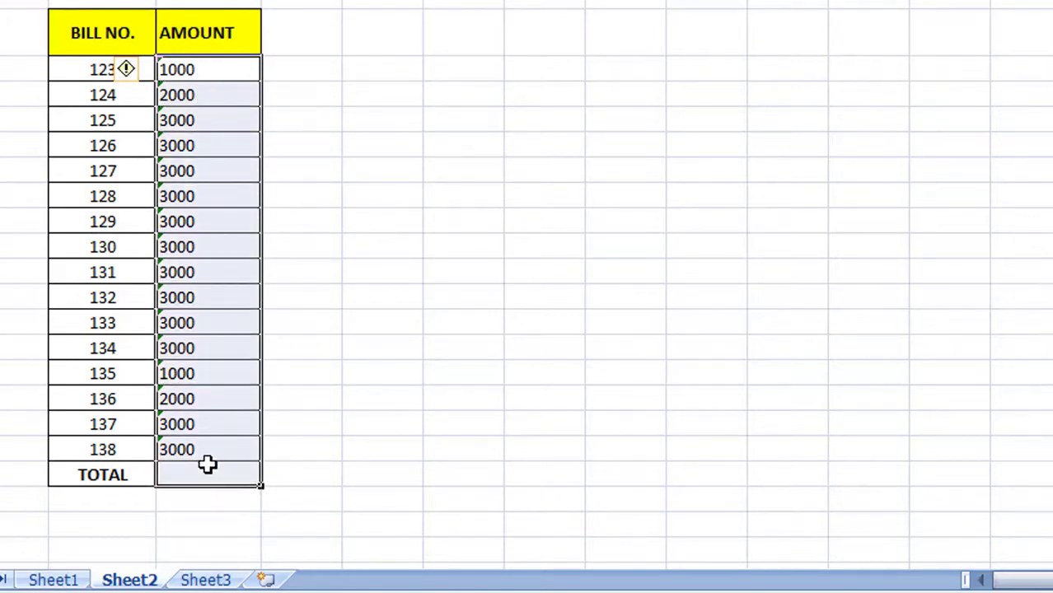
{"action": "left_click", "coordinate": [404, 115]}
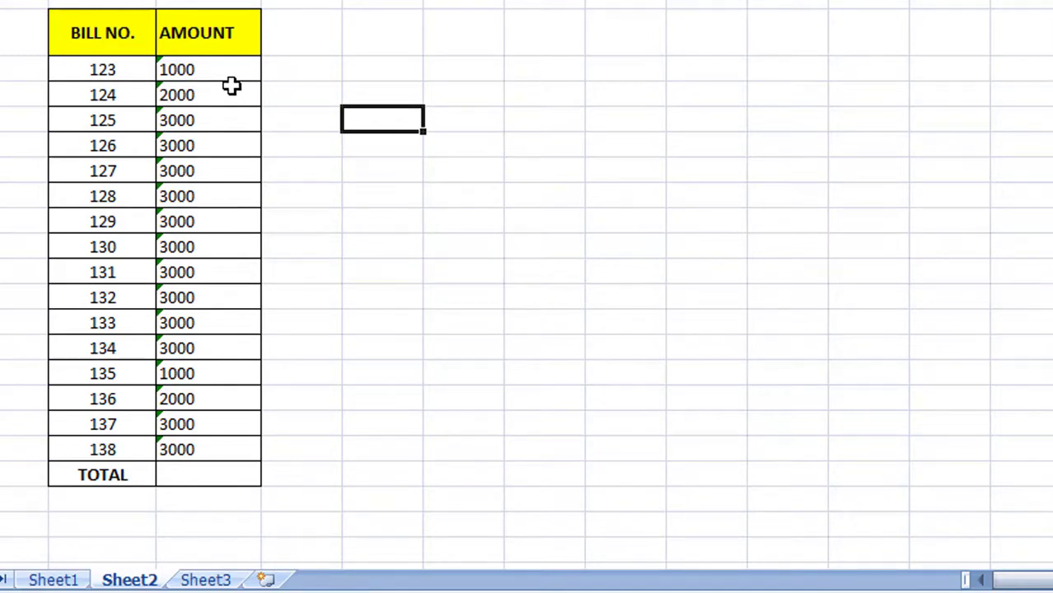
Step: Enter =VALUE(C5) beside the first amount so it returns 1000 as a number
{"action": "left_click", "coordinate": [306, 74]}
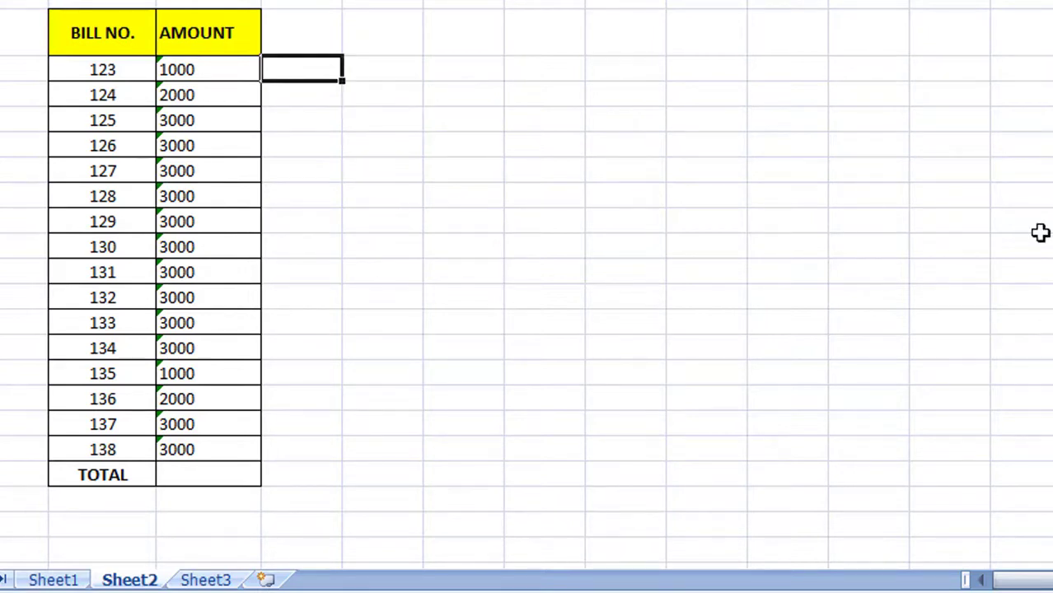
{"action": "type", "text": "="}
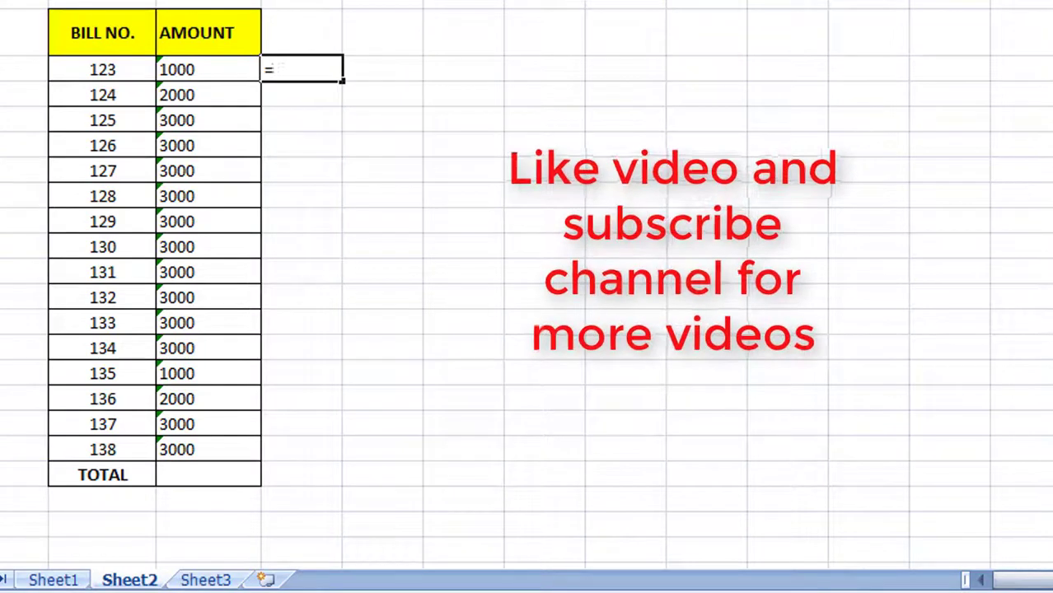
{"action": "type", "text": "VALUE"}
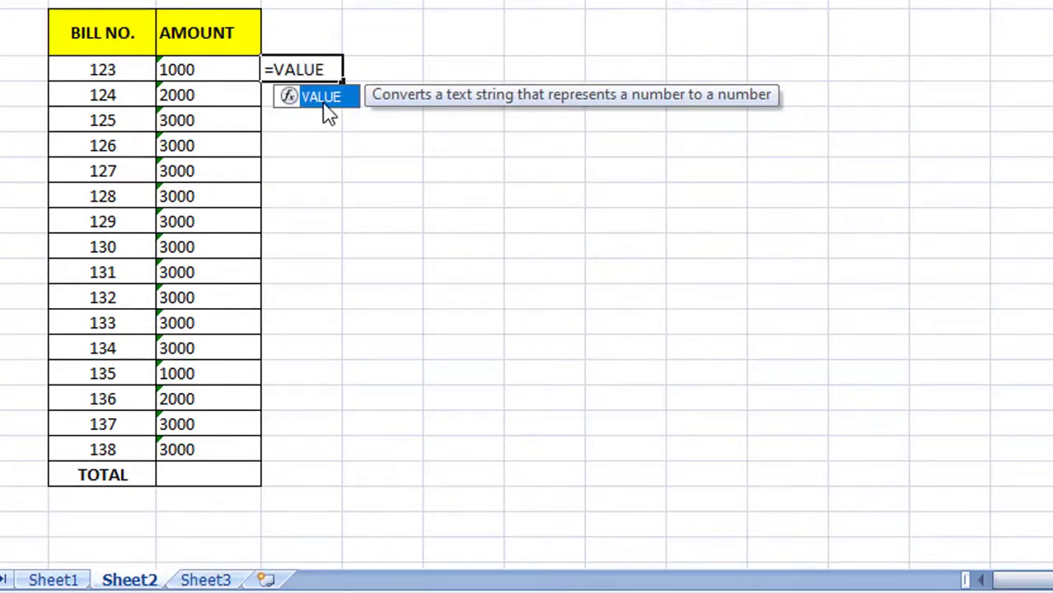
{"action": "double_click", "coordinate": [325, 100]}
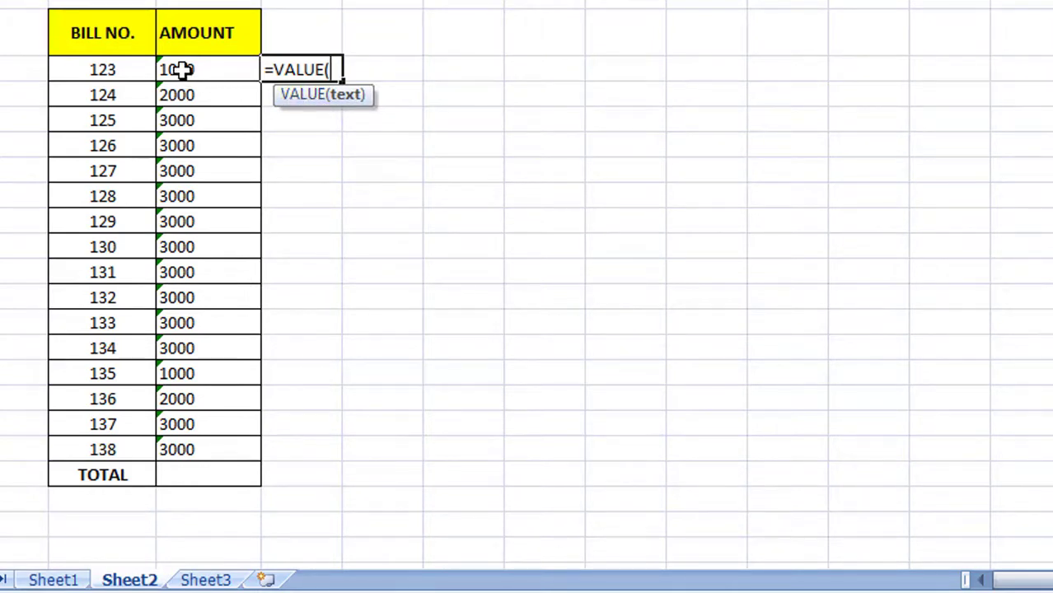
{"action": "left_click", "coordinate": [182, 74]}
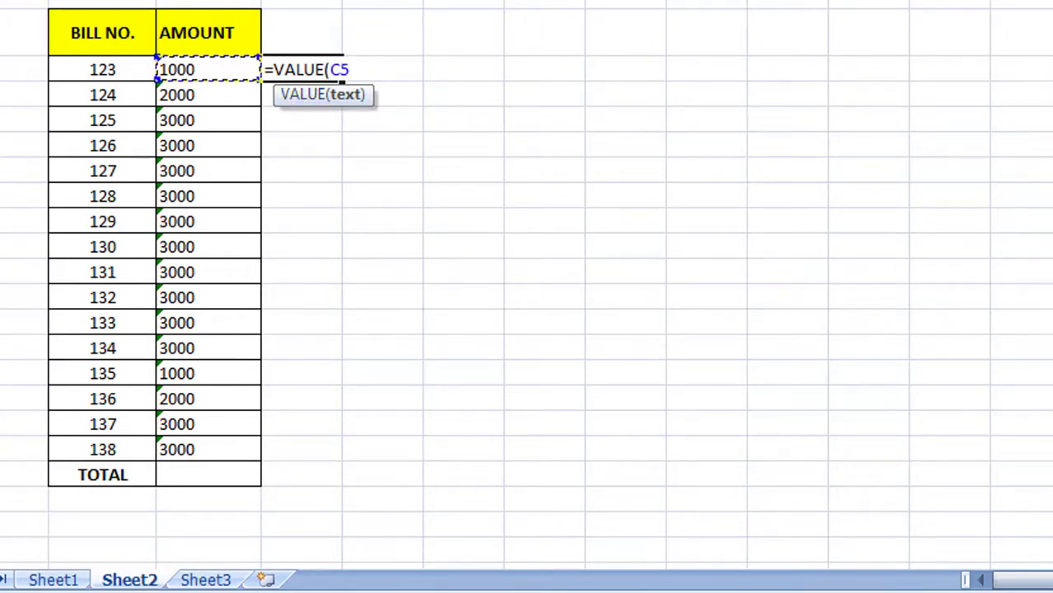
{"action": "type", "text": ")"}
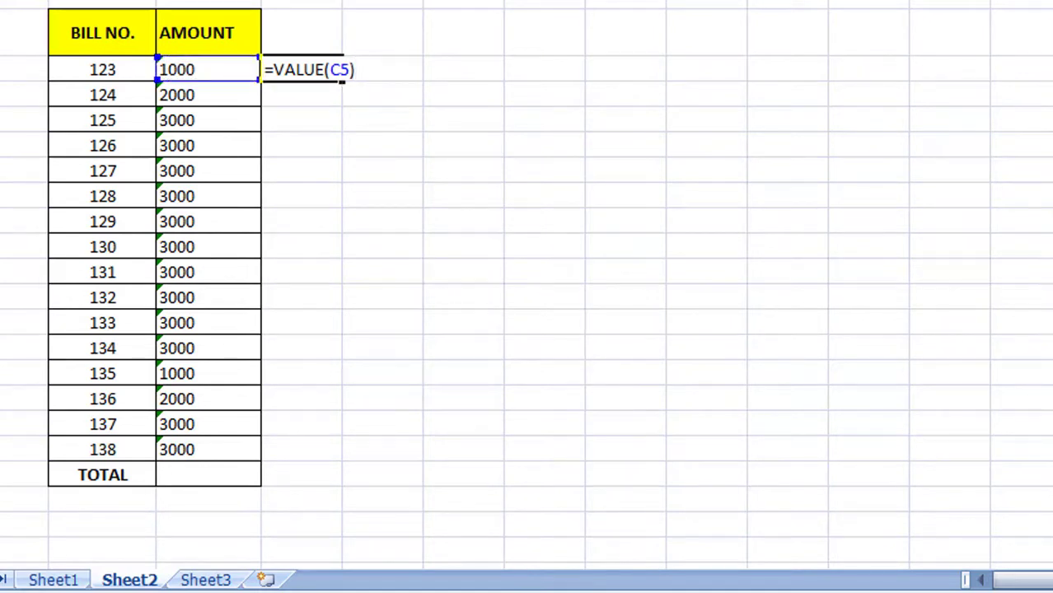
{"action": "key", "text": "Return"}
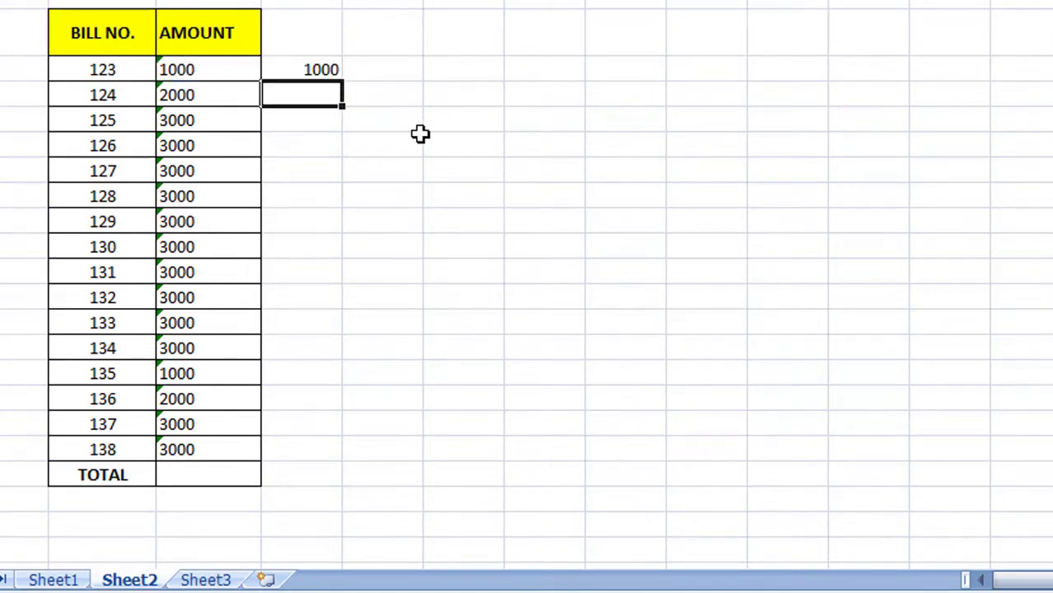
Step: Fill the VALUE formula down beside bills 123 to 138 with Ctrl+D
{"action": "left_click", "coordinate": [322, 71]}
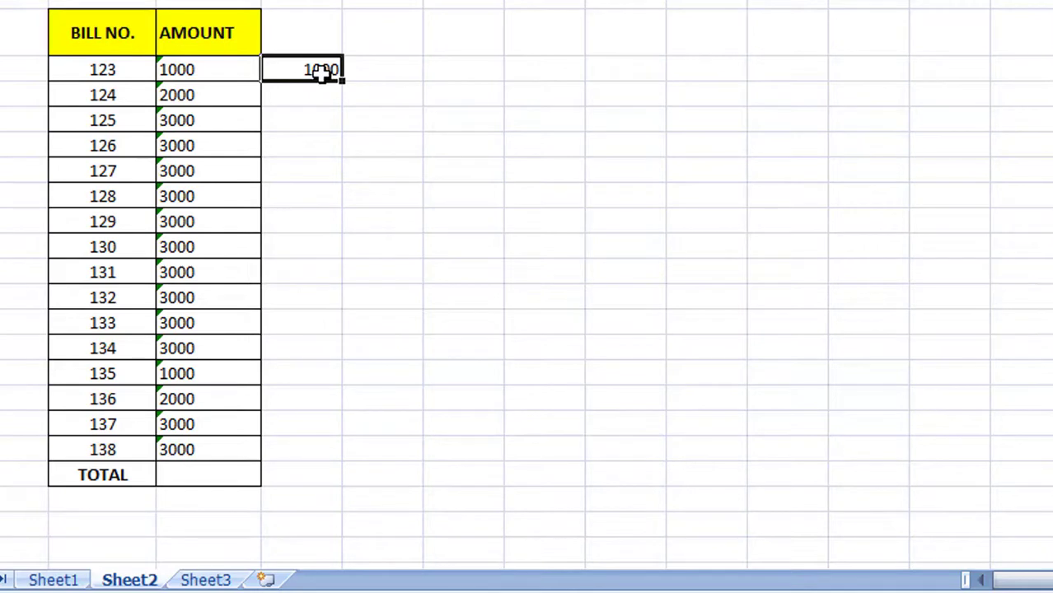
{"action": "key", "text": "shift+Down"}
{"action": "key", "text": "shift+Down"}
{"action": "key", "text": "shift+Down"}
{"action": "key", "text": "shift+Down"}
{"action": "key", "text": "shift+Down"}
{"action": "key", "text": "shift+Down"}
{"action": "key", "text": "shift+Down"}
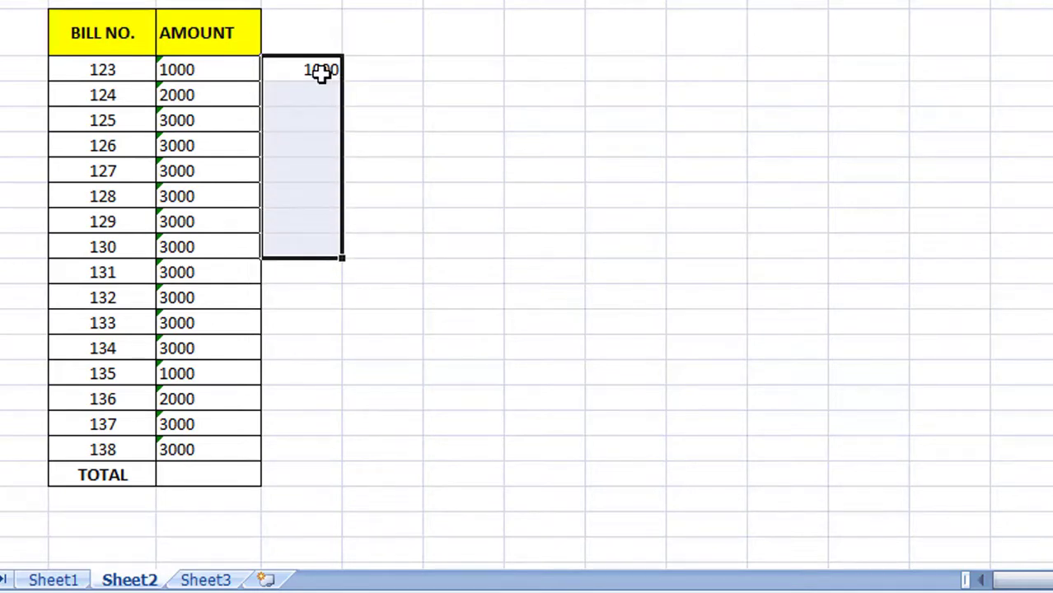
{"action": "key", "text": "shift+Down"}
{"action": "key", "text": "shift+Down"}
{"action": "key", "text": "shift+Down"}
{"action": "key", "text": "shift+Down"}
{"action": "key", "text": "shift+Down"}
{"action": "key", "text": "shift+Down"}
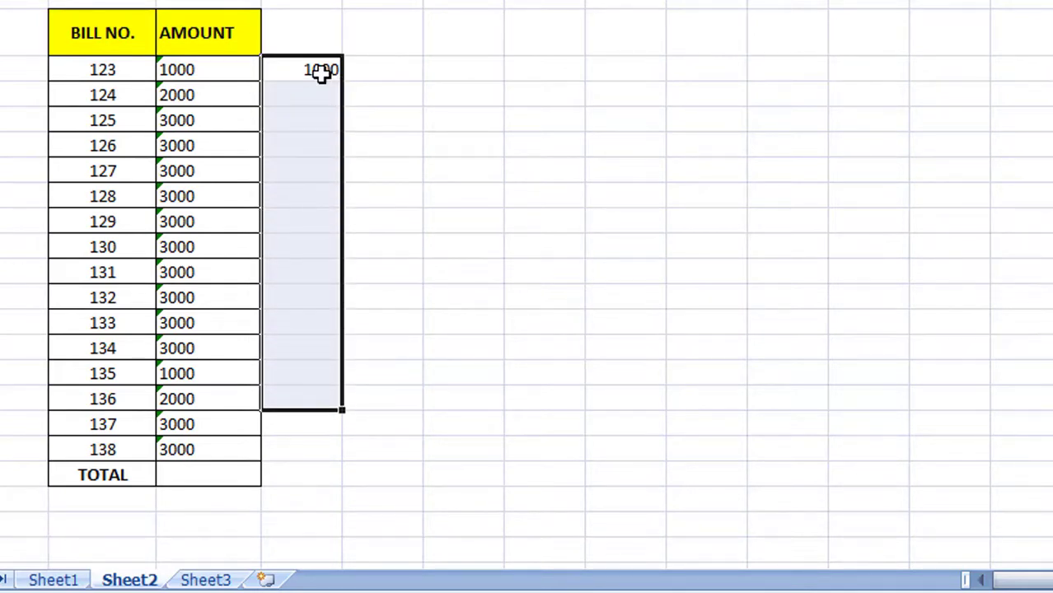
{"action": "key", "text": "shift+Down"}
{"action": "key", "text": "shift+Down"}
{"action": "key", "text": "ctrl+d"}
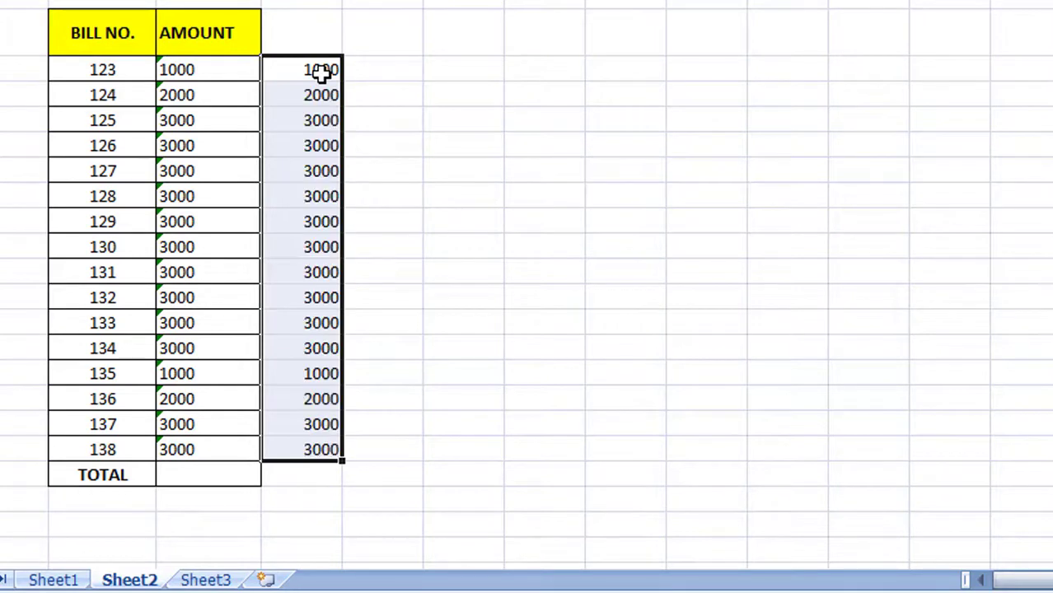
{"action": "mouse_move", "coordinate": [321, 72]}
{"action": "left_mouse_down"}
{"action": "mouse_move", "coordinate": [321, 482]}
{"action": "mouse_move", "coordinate": [303, 475]}
{"action": "left_mouse_up"}
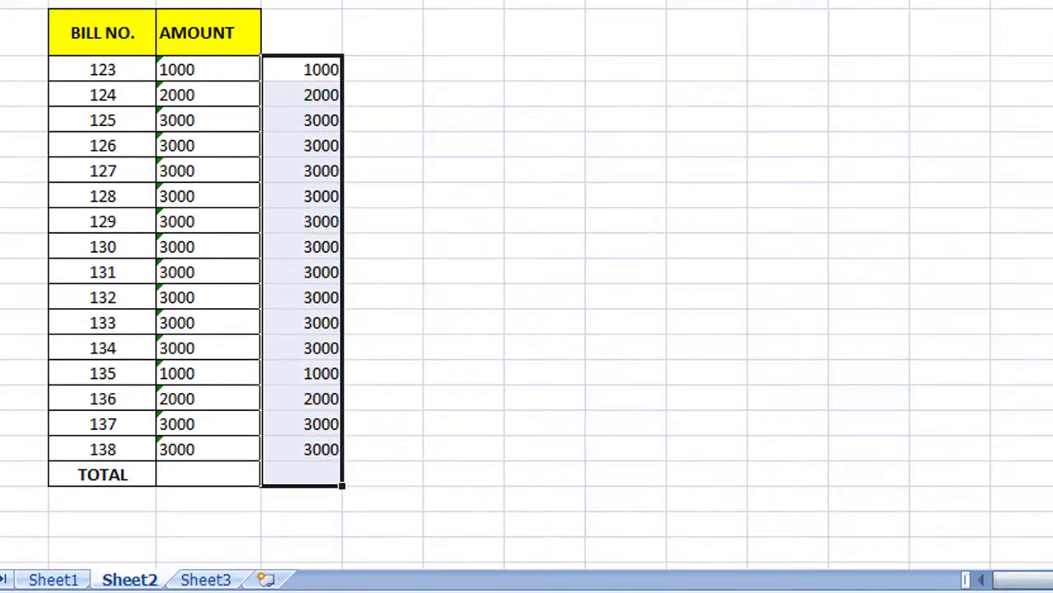
Step: AutoSum the converted amounts to 42000 and move them into the AMOUNT column
{"action": "key", "text": "alt+equal"}
{"action": "left_click_drag", "start_coordinate": [342, 256], "coordinate": [260, 255]}
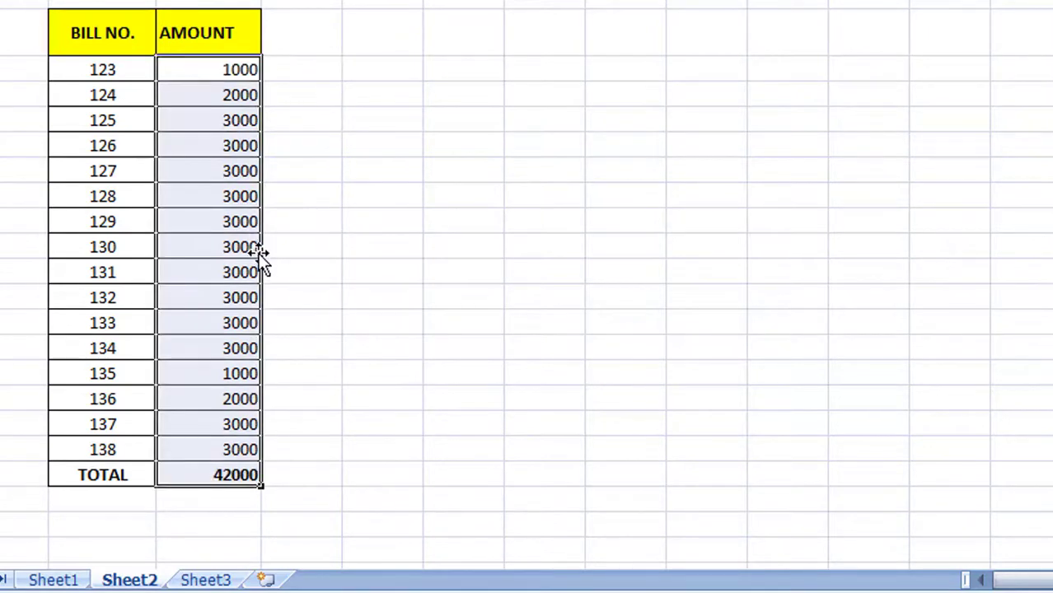